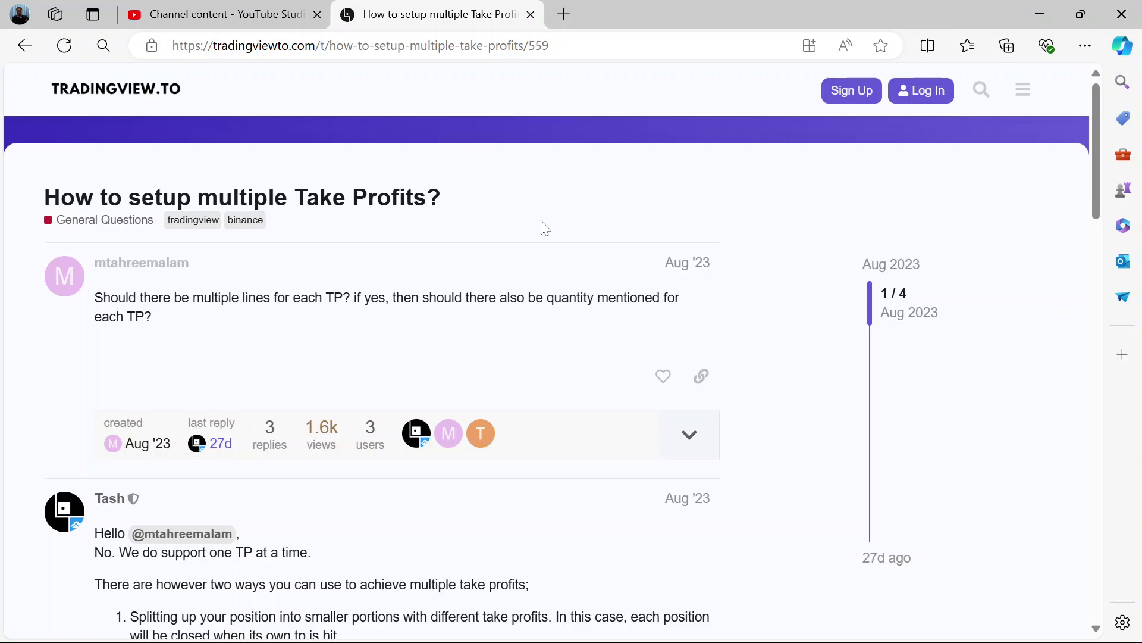
scroll(542, 227, down, 4)
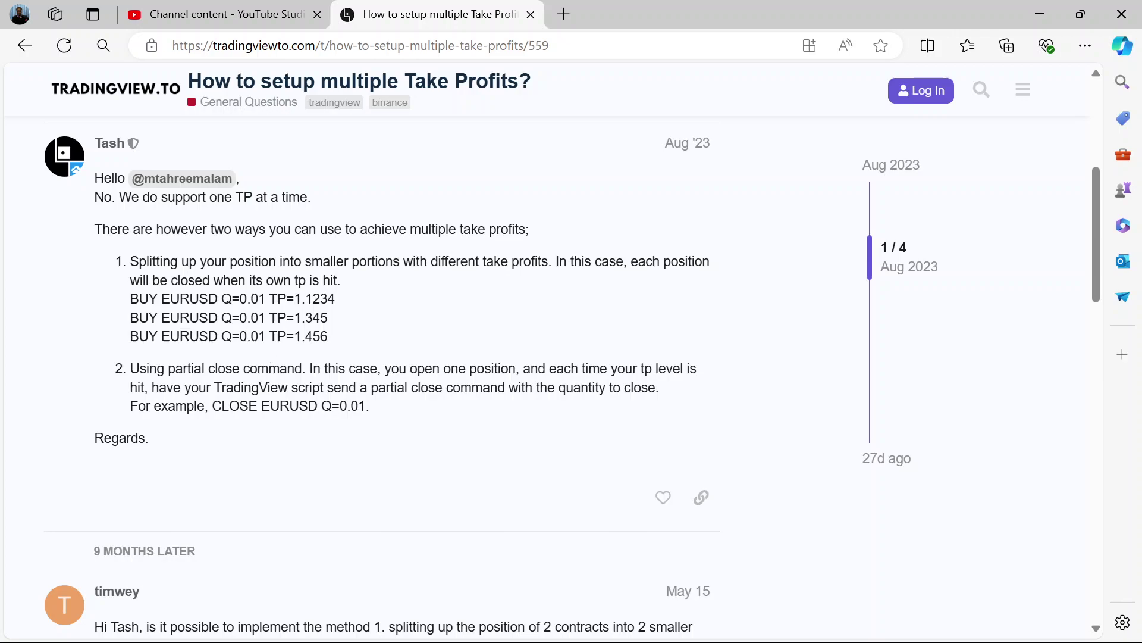
scroll(313, 336, down, 3)
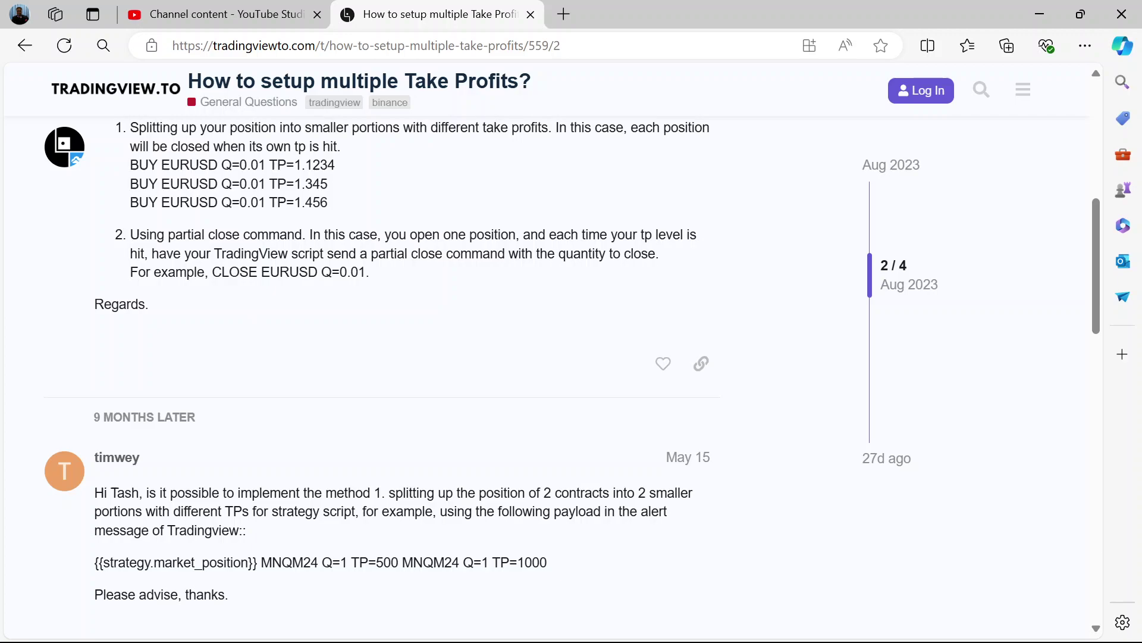
scroll(314, 285, up, 1)
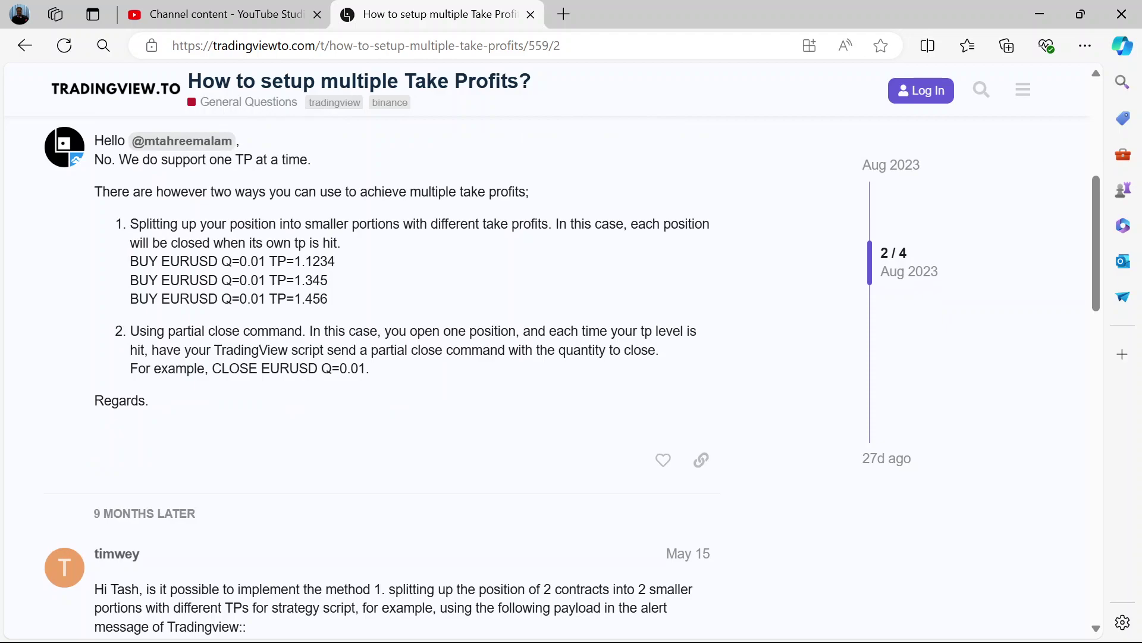